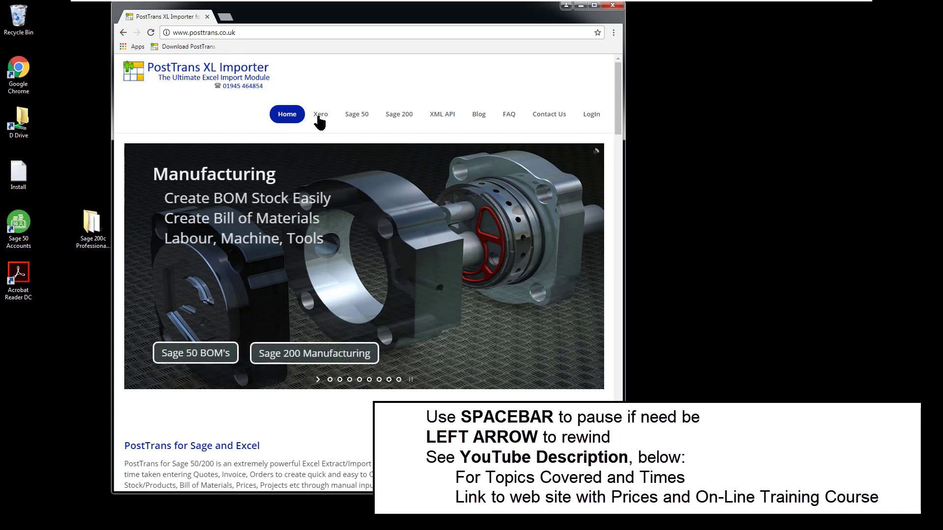
# Download the latest PostTrans for Xero installer, PostTransOnline.msi, from the Xero download page
pyautogui.moveTo(318, 117)
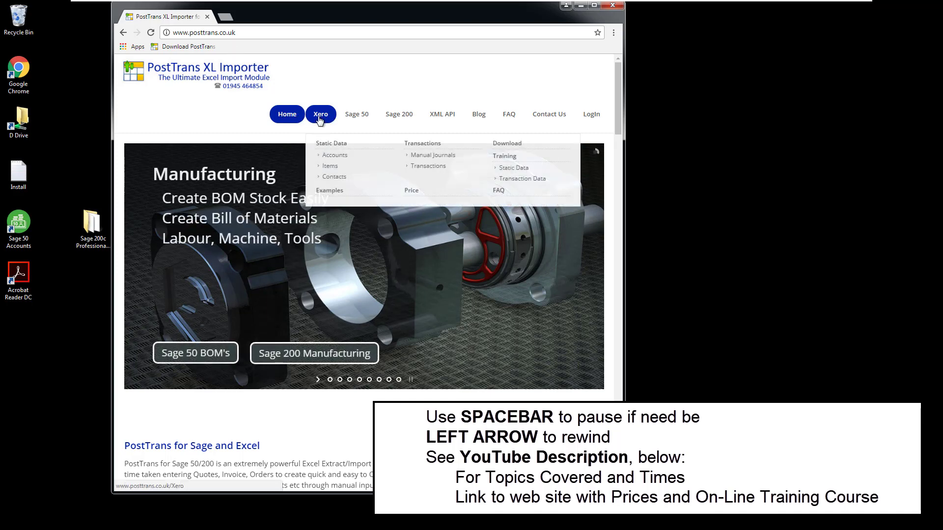
pyautogui.click(513, 147)
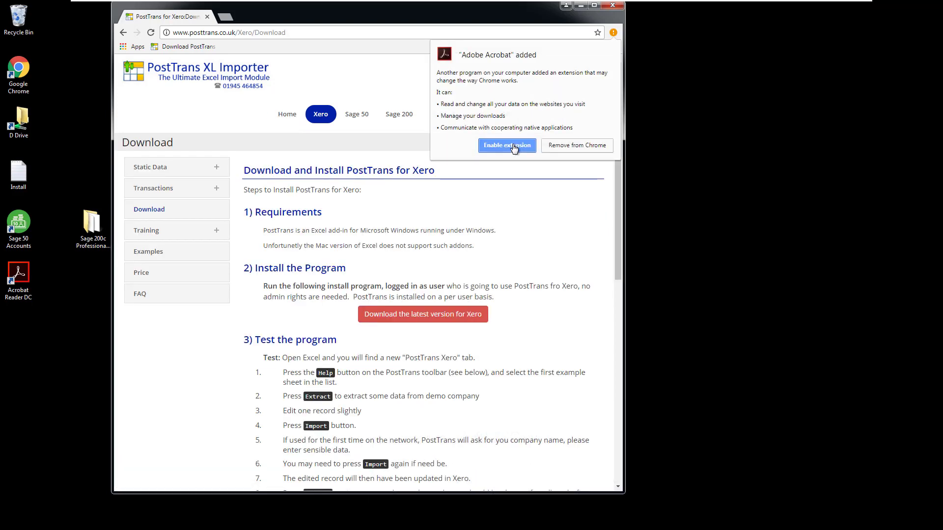
pyautogui.click(571, 150)
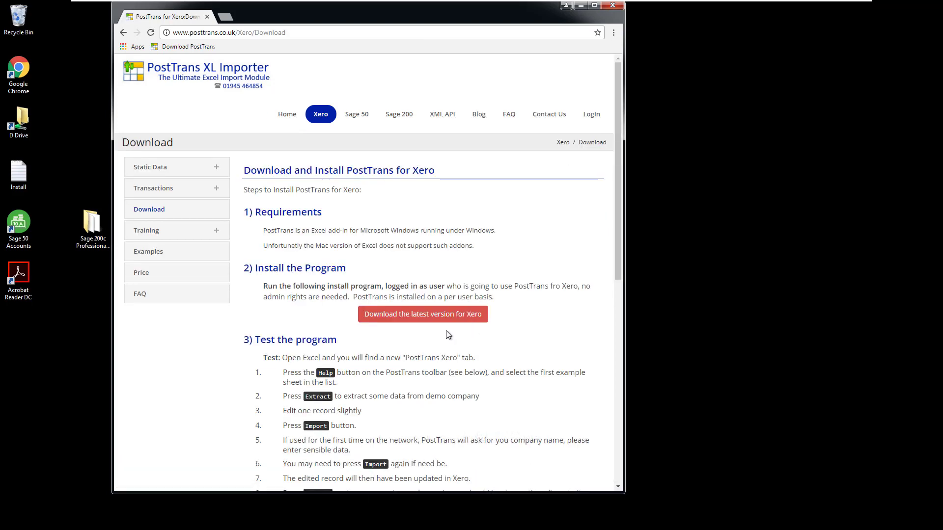
pyautogui.moveTo(622, 492); pyautogui.dragTo(751, 509)
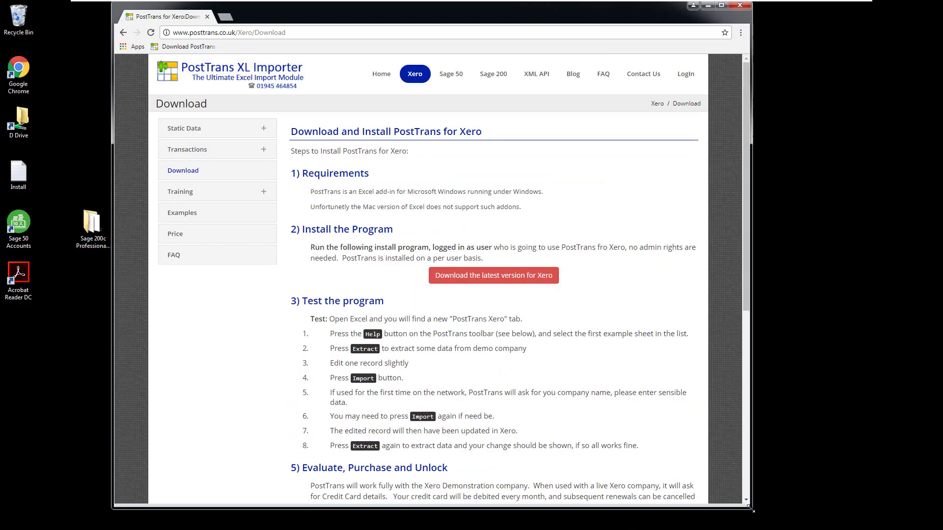
pyautogui.click(485, 276)
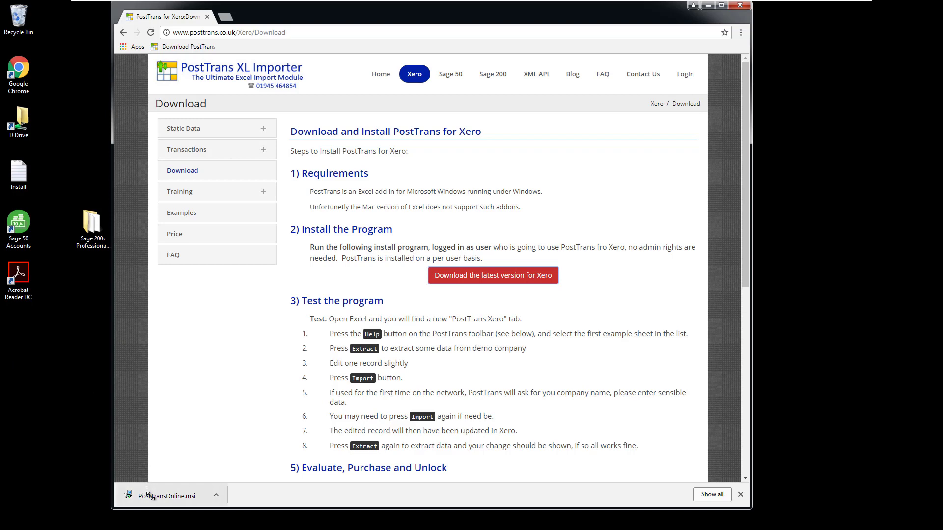
# Run PostTransOnline.msi, accept the licence agreement, and install PostTrans Online V1.0.0
pyautogui.click(149, 496)
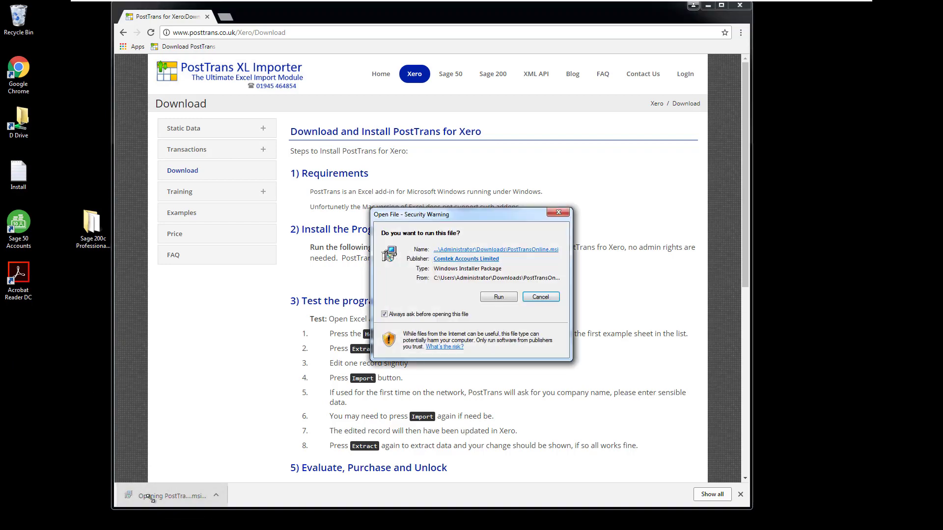
pyautogui.click(494, 298)
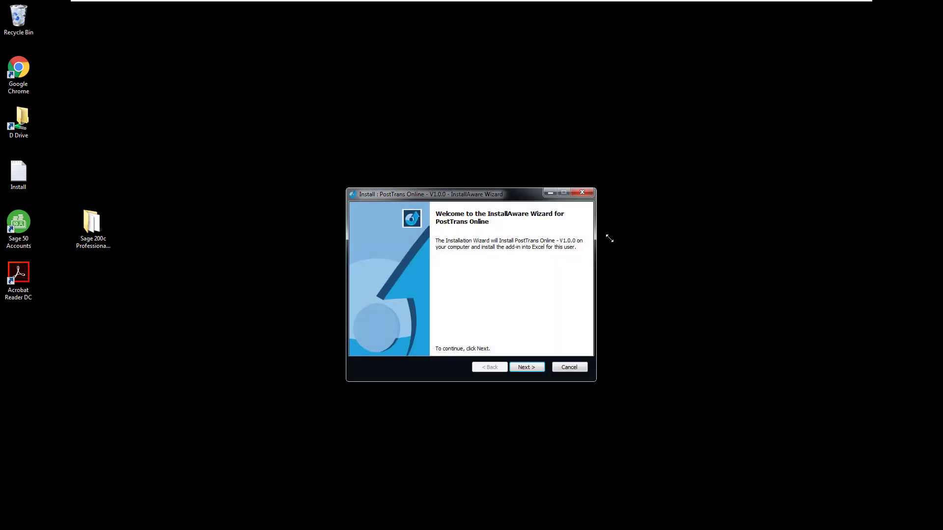
pyautogui.click(524, 367)
pyautogui.click(441, 343)
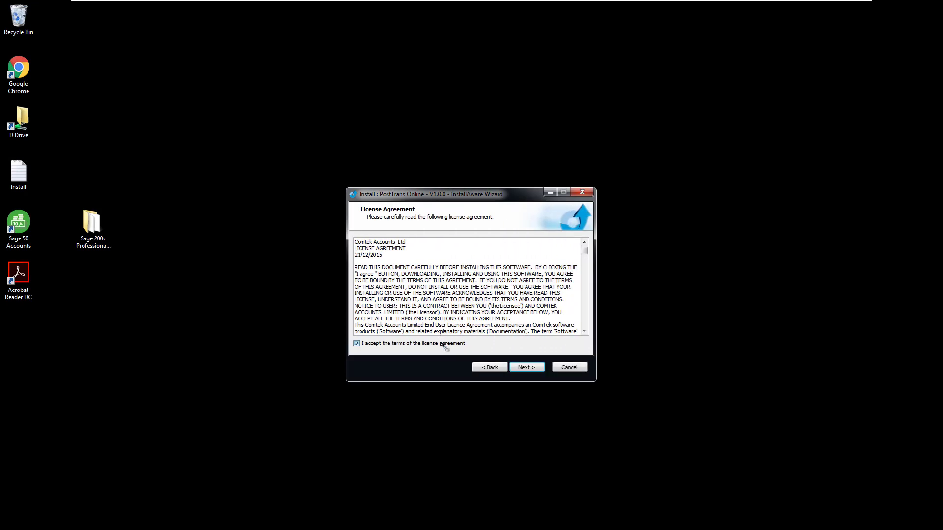
pyautogui.click(524, 368)
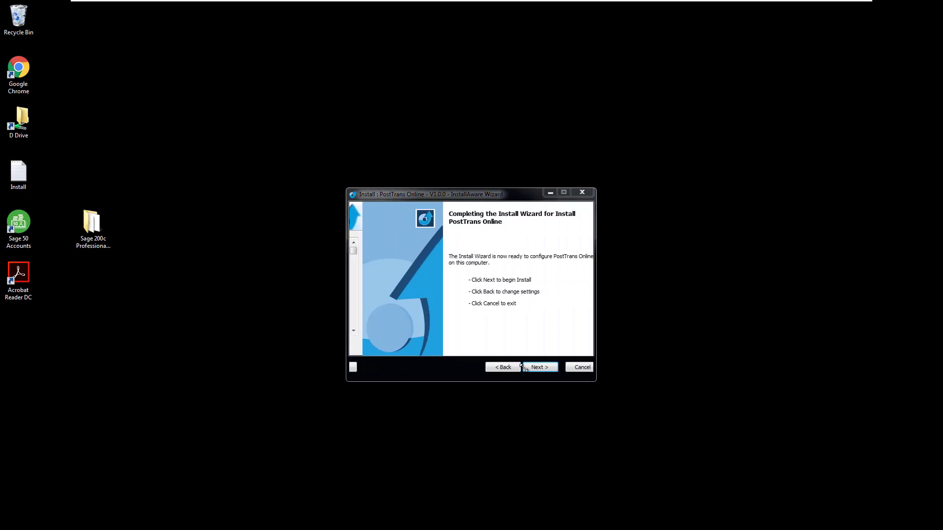
pyautogui.click(523, 367)
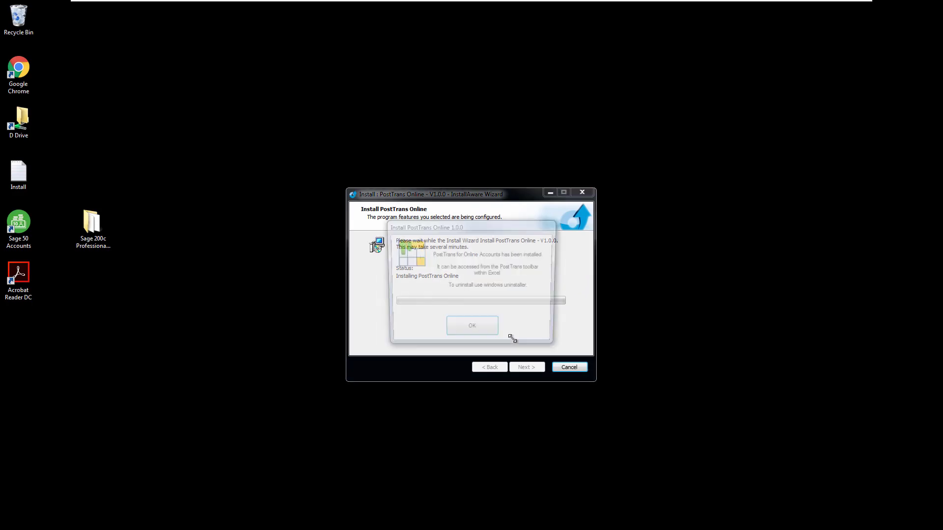
pyautogui.click(472, 330)
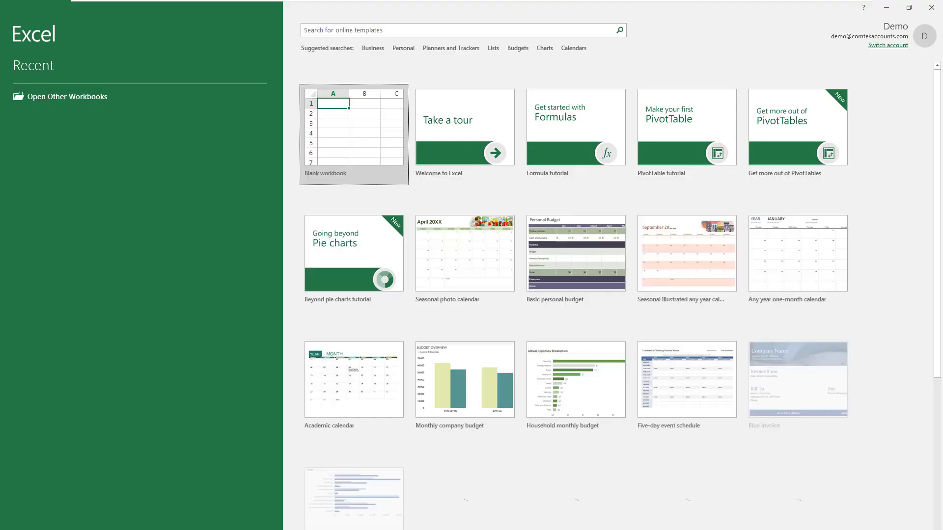
# Create a blank workbook and load the Static Data - Accounts example template from PostTrans Help
pyautogui.click(339, 157)
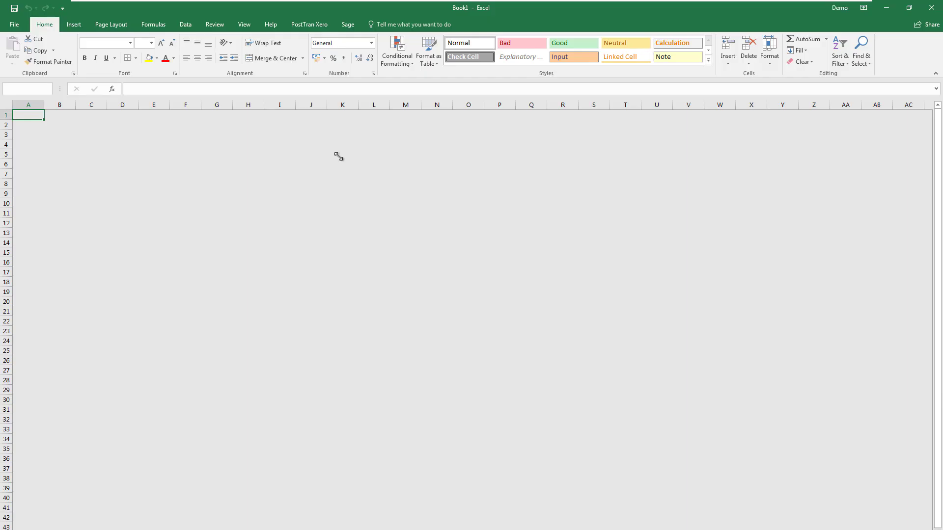
pyautogui.click(340, 136)
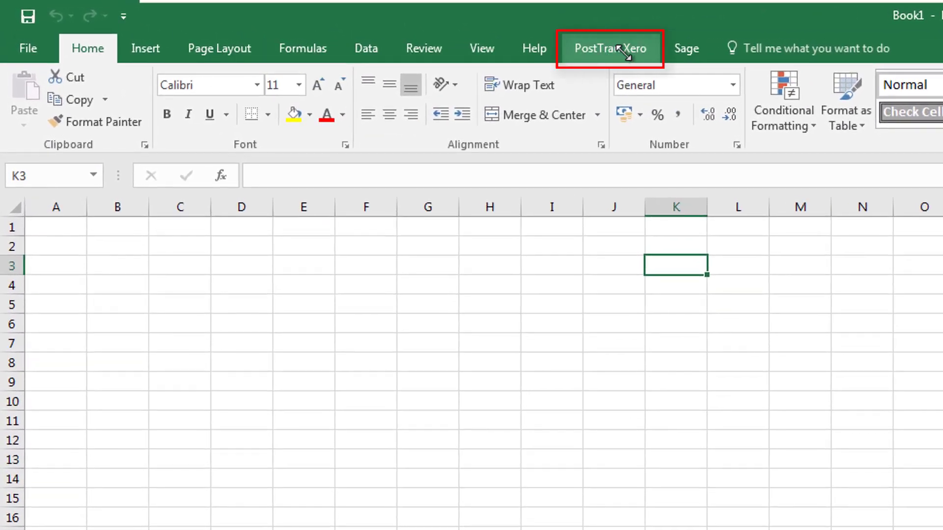
pyautogui.click(620, 50)
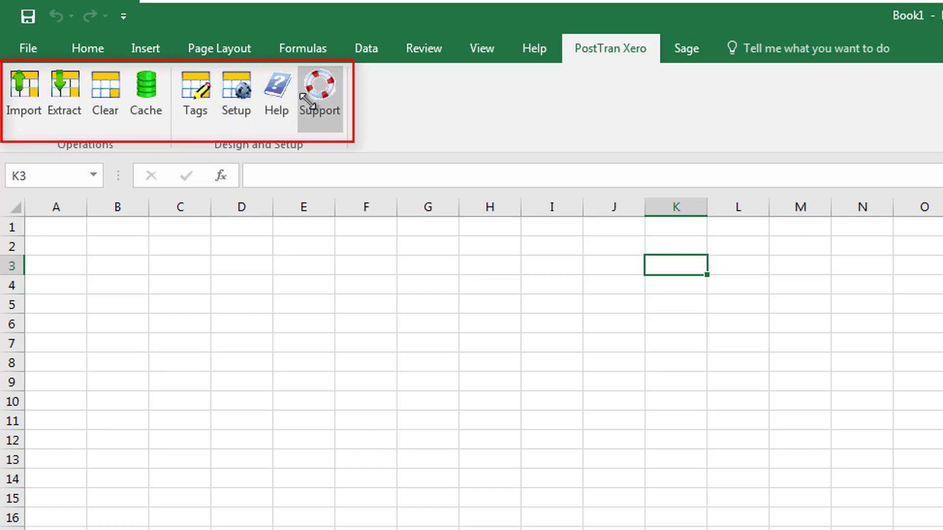
pyautogui.click(278, 88)
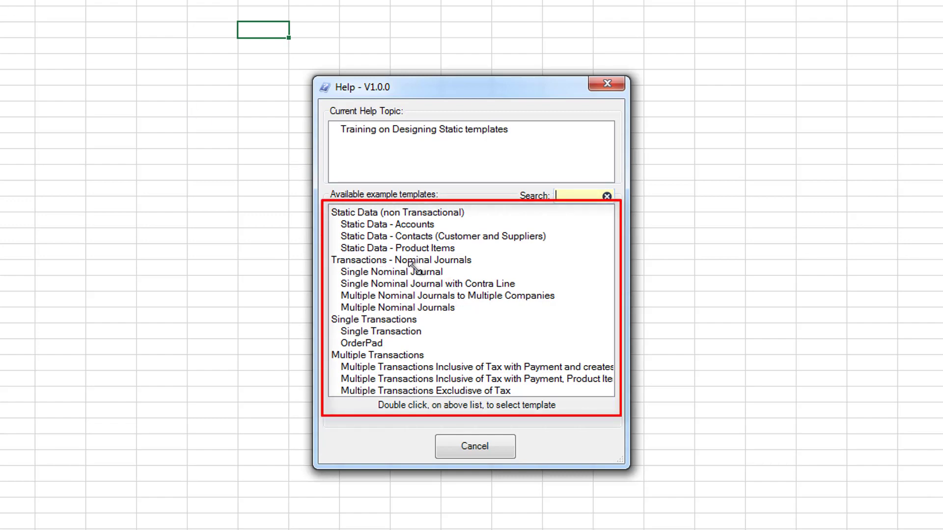
pyautogui.doubleClick(412, 222)
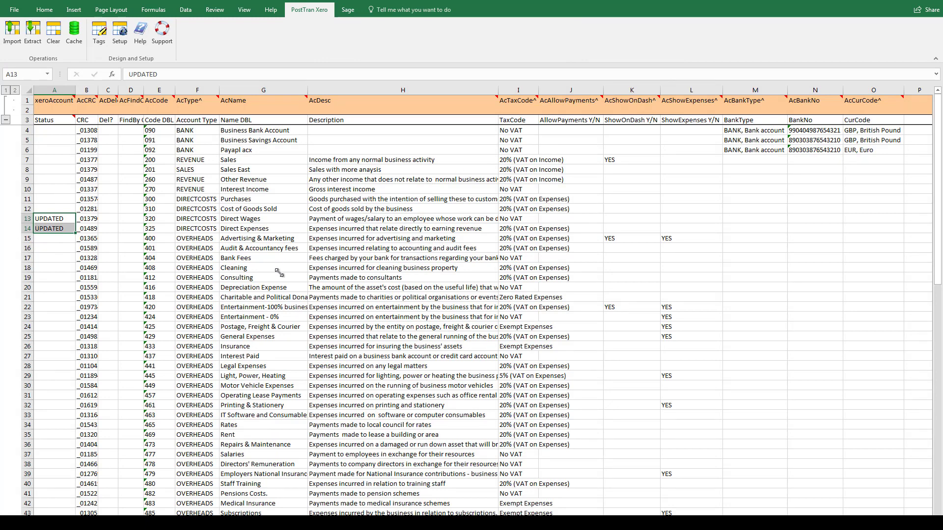
# Start the accounts extraction and allow Excel through the firewall, including private networks
pyautogui.click(34, 36)
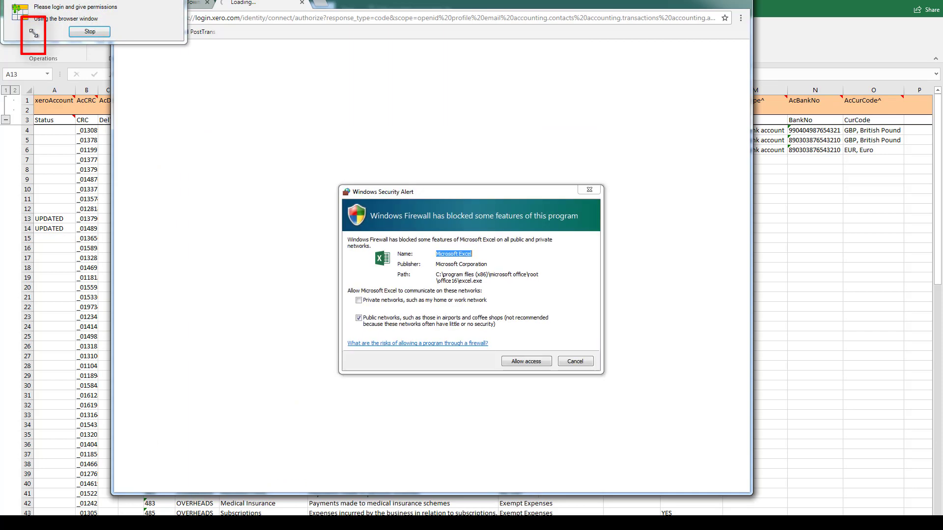
pyautogui.click(367, 299)
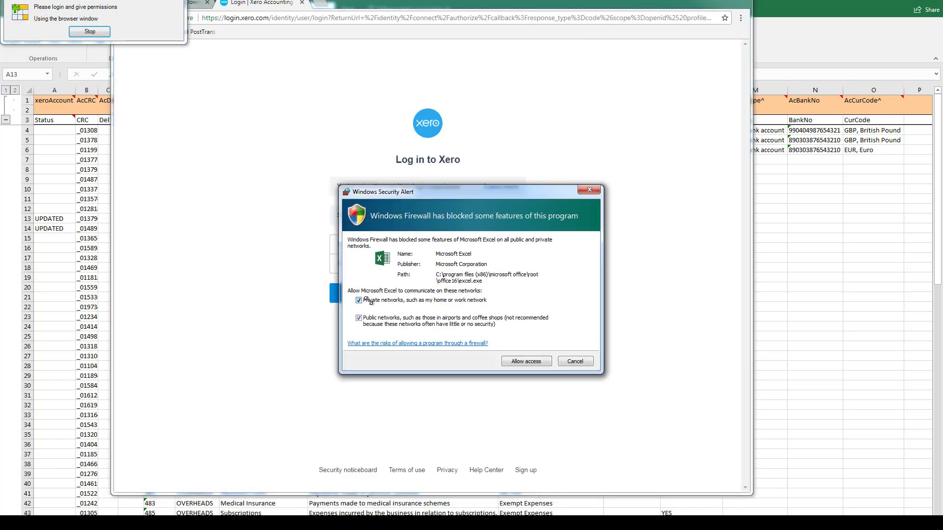
pyautogui.click(535, 362)
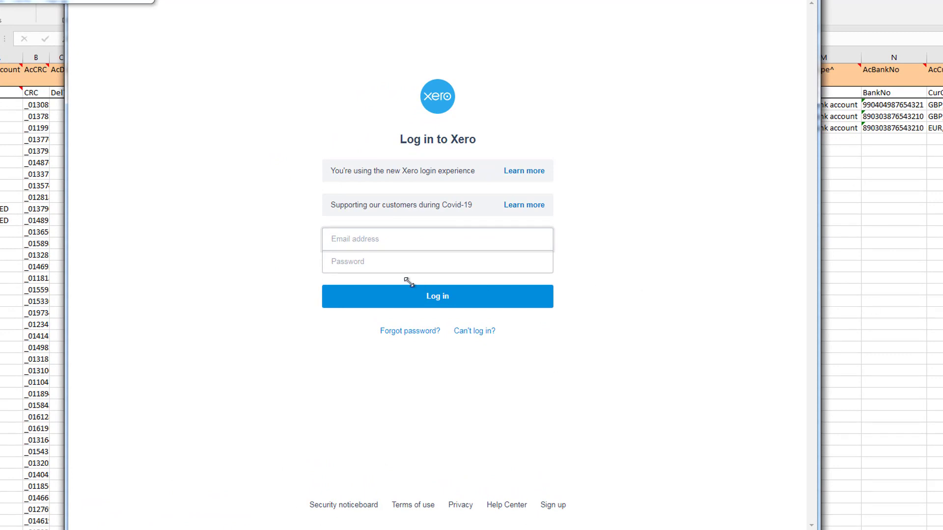
# Log in to Xero with the account e-mail and password, declining to save the password
pyautogui.hotkey('ctrl', 'v')
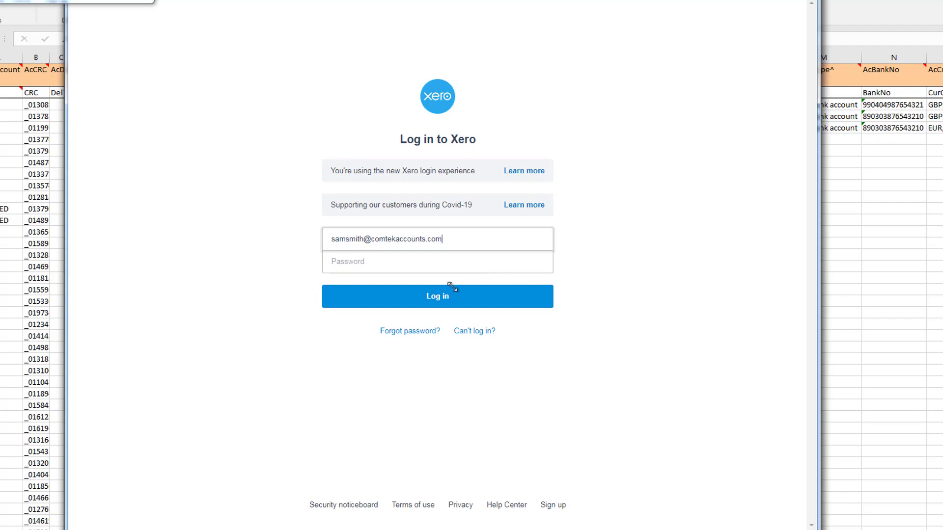
pyautogui.click(381, 260)
pyautogui.hotkey('ctrl', 'v')
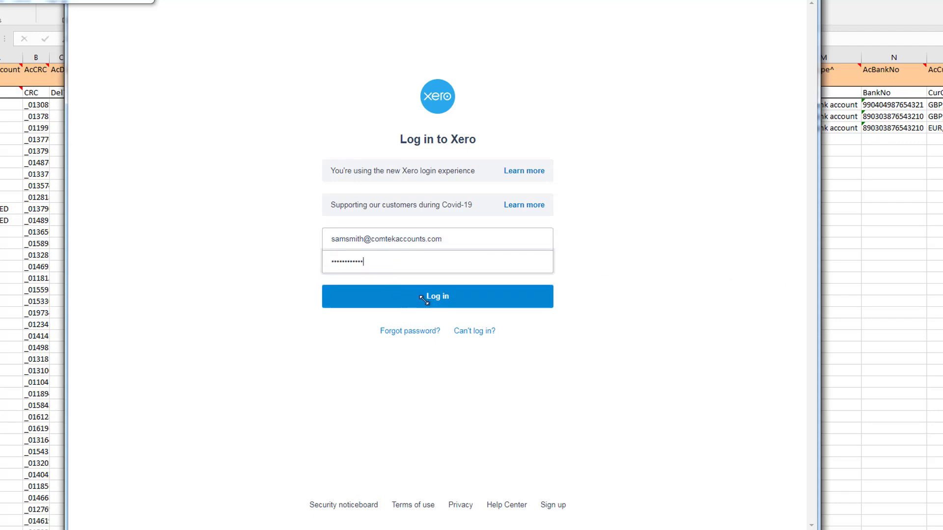
pyautogui.click(424, 298)
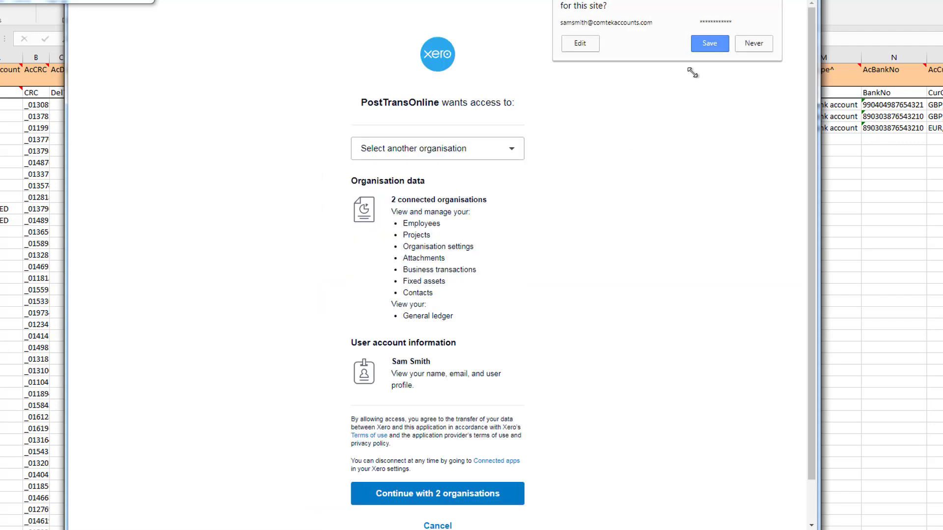
pyautogui.click(753, 43)
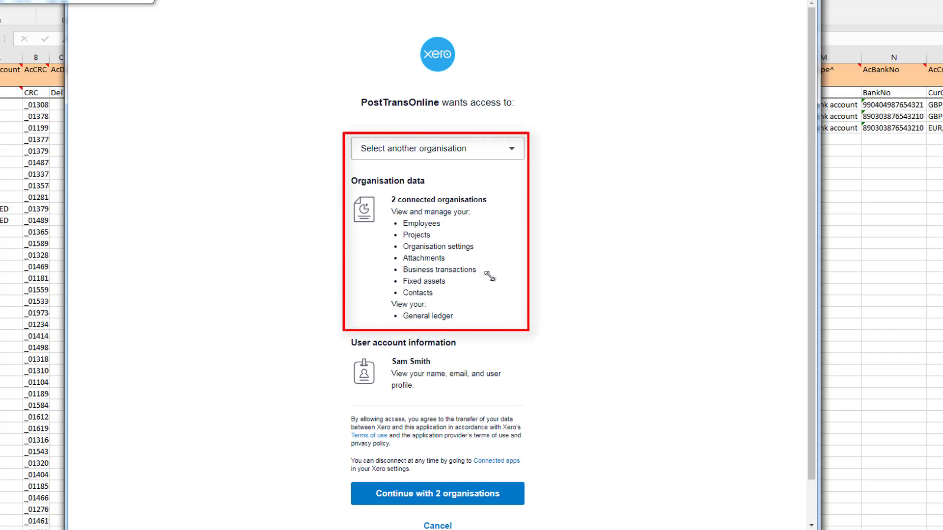
# Grant PostTransOnline access to Comtek Accounts Ltd and Demo Company (UK), then minimize the browser
pyautogui.click(456, 147)
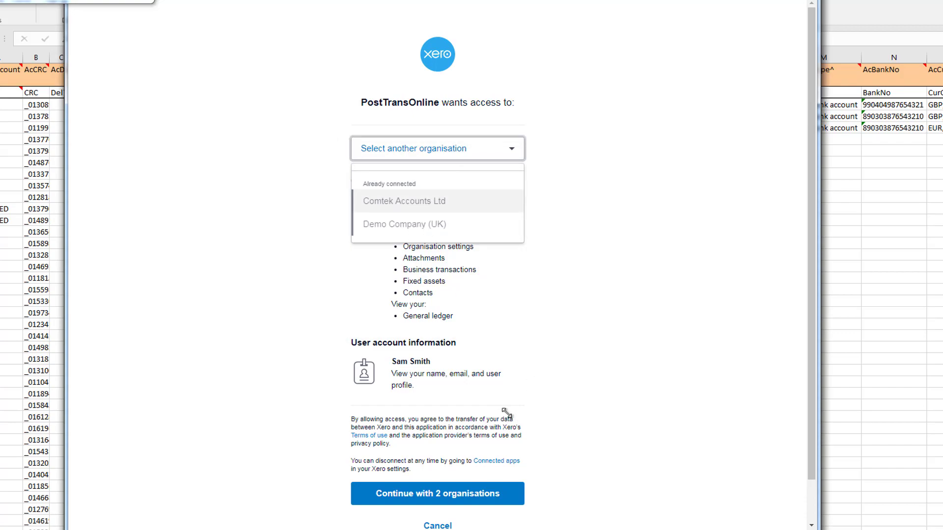
pyautogui.click(453, 495)
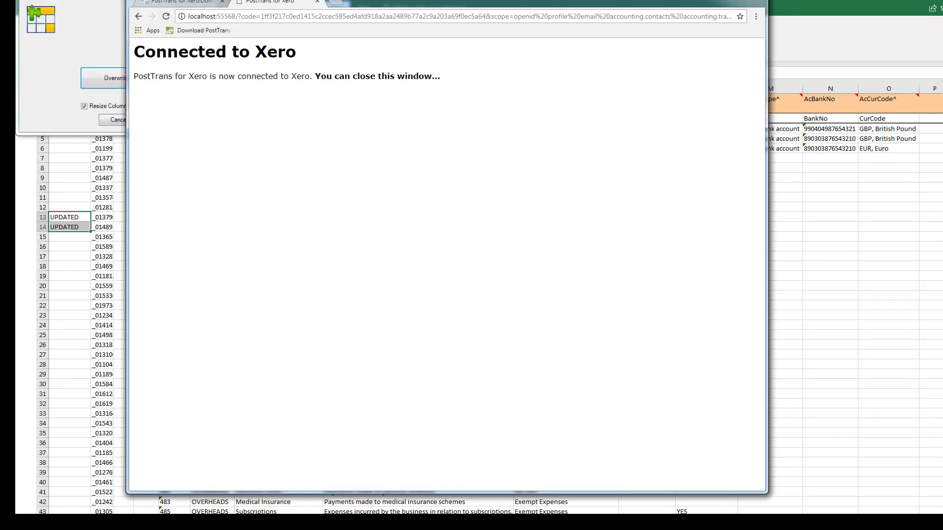
pyautogui.click(721, 0)
# Overwrite all of the sheet's accounts with the Xero extract and acknowledge the 91 records read
pyautogui.moveTo(142, 2); pyautogui.dragTo(444, 145)
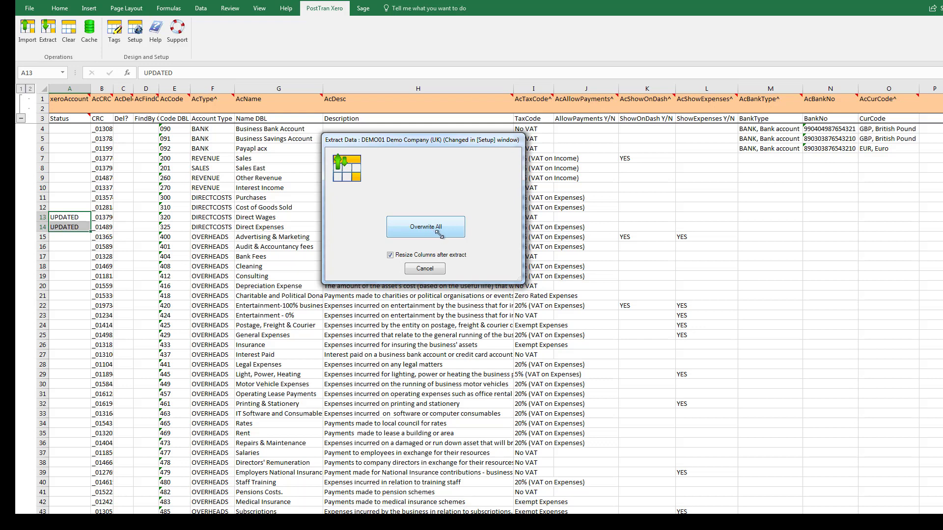
pyautogui.click(426, 226)
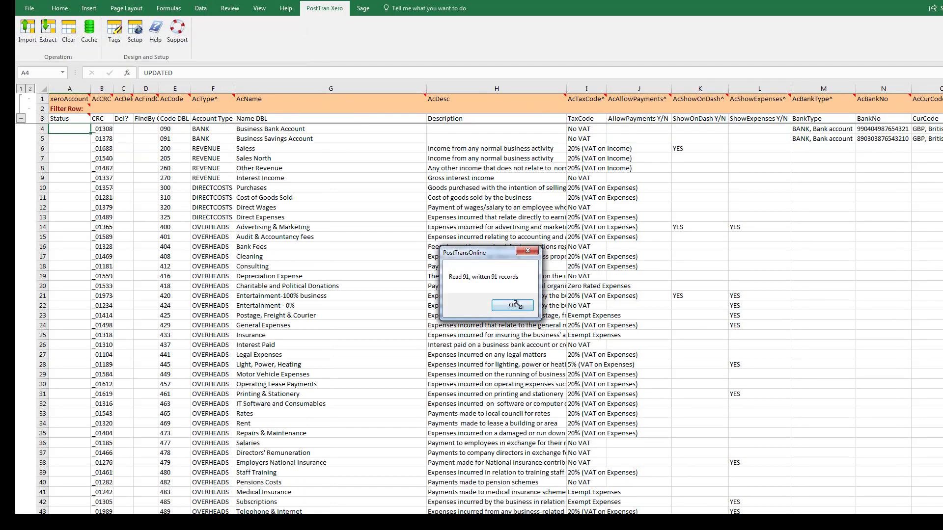
pyautogui.click(513, 305)
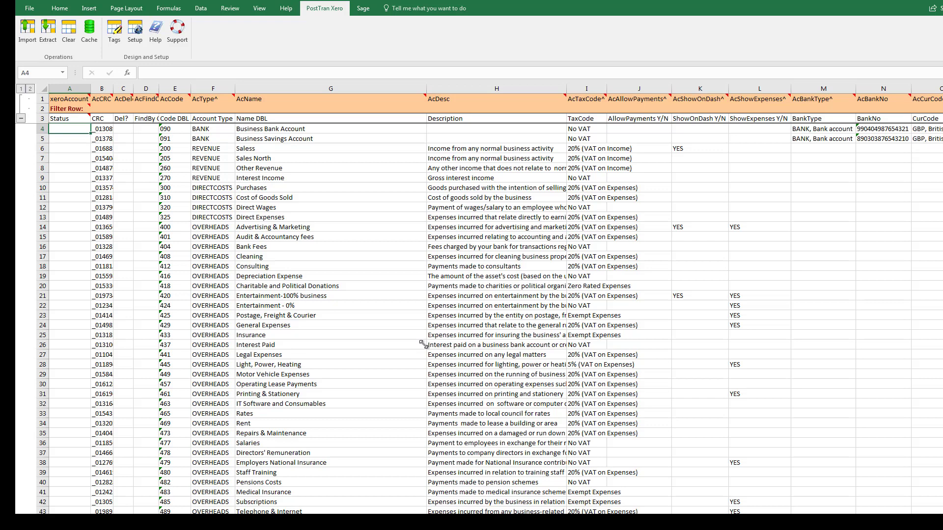
# Open PostTrans Setup from the PostTran Xero tab to reach the account login window
pyautogui.click(135, 35)
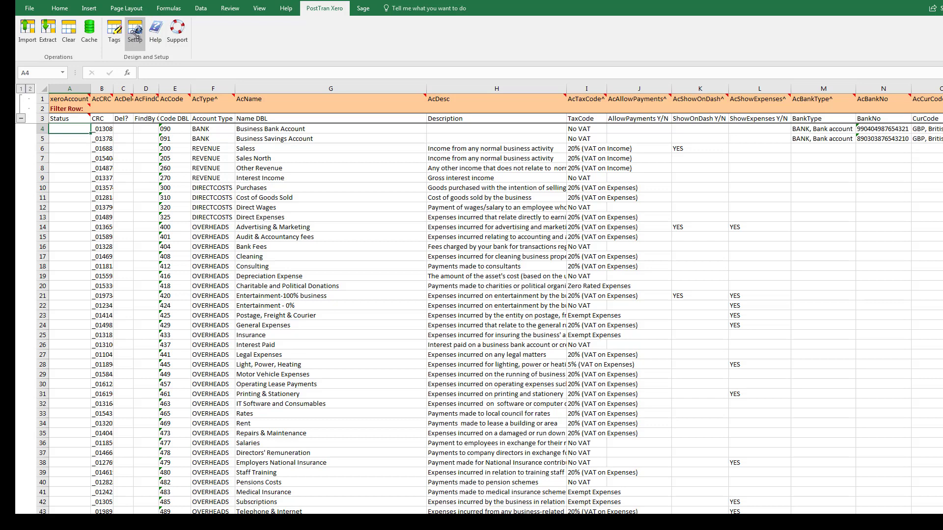
pyautogui.click(144, 156)
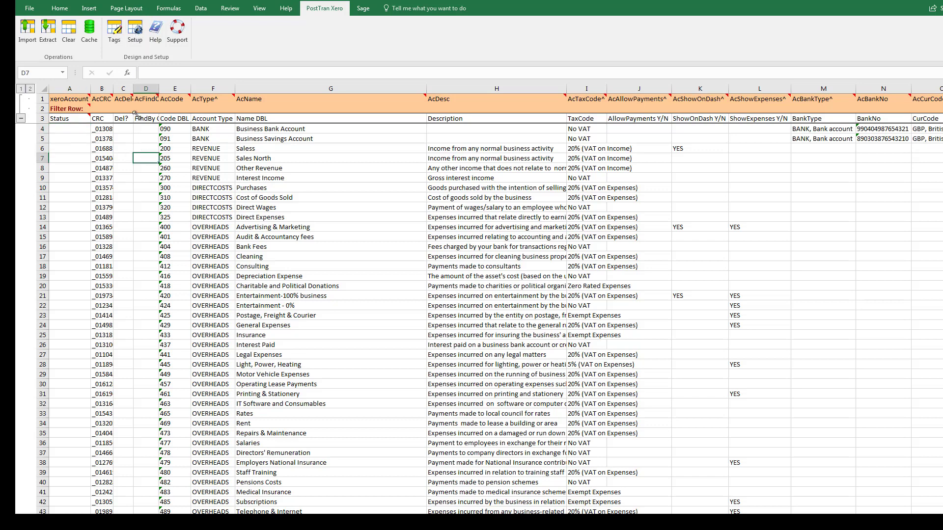
pyautogui.click(135, 35)
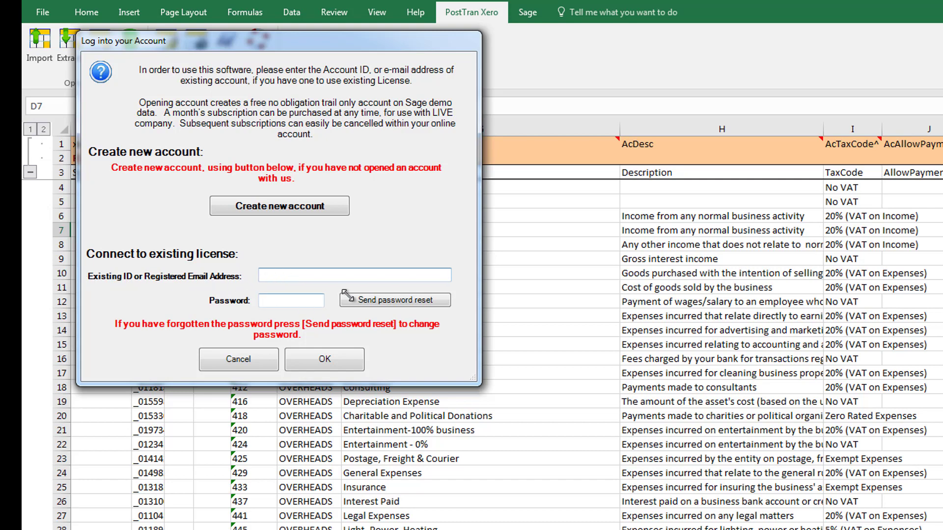
# Start a new PostTrans account and enter the company name, contact name, surname and e-mail
pyautogui.click(278, 206)
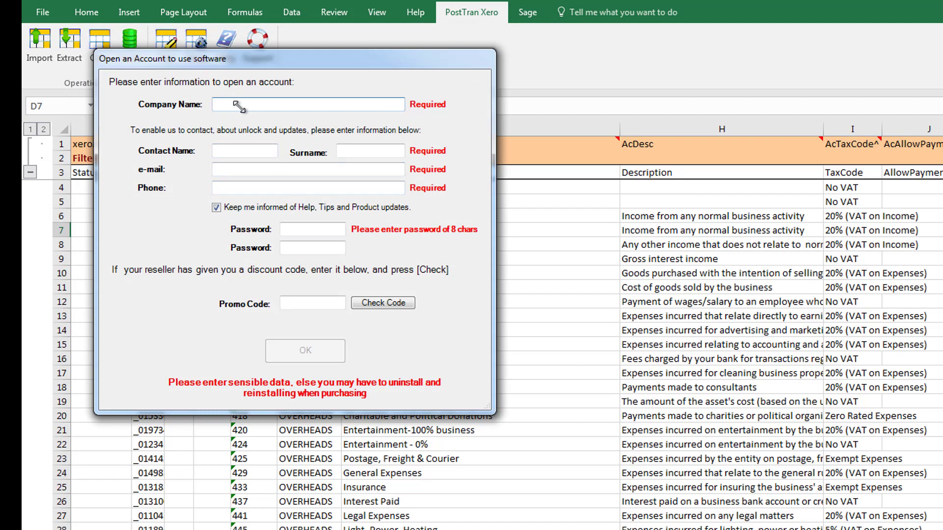
pyautogui.write('Damer')
pyautogui.write('est')
pyautogui.click(235, 150)
pyautogui.write('dasf')
pyautogui.press('Tab')
pyautogui.write('asf')
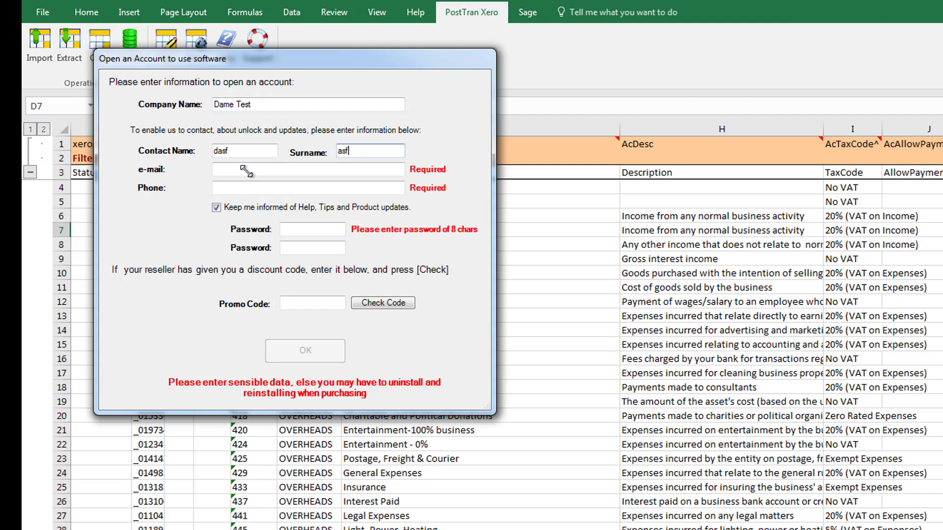
pyautogui.write('asf')
pyautogui.press('Tab')
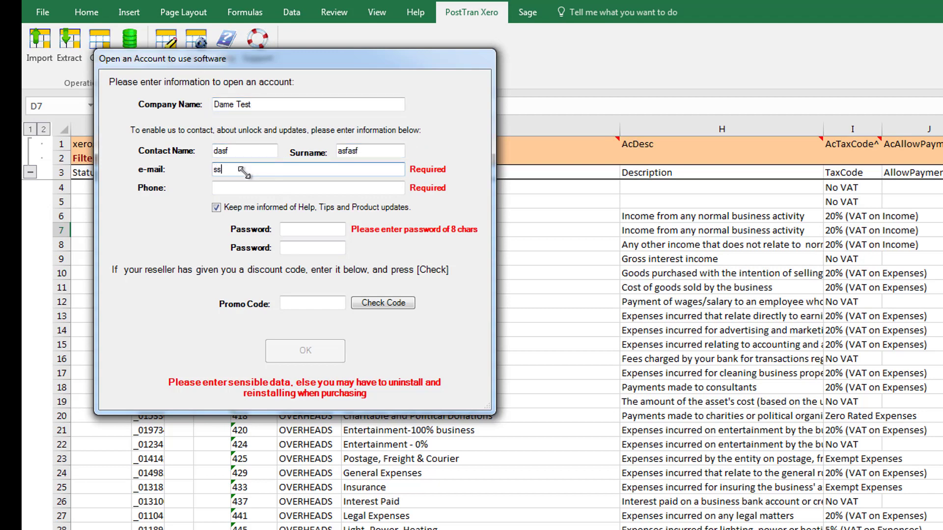
pyautogui.write('@ss.com')
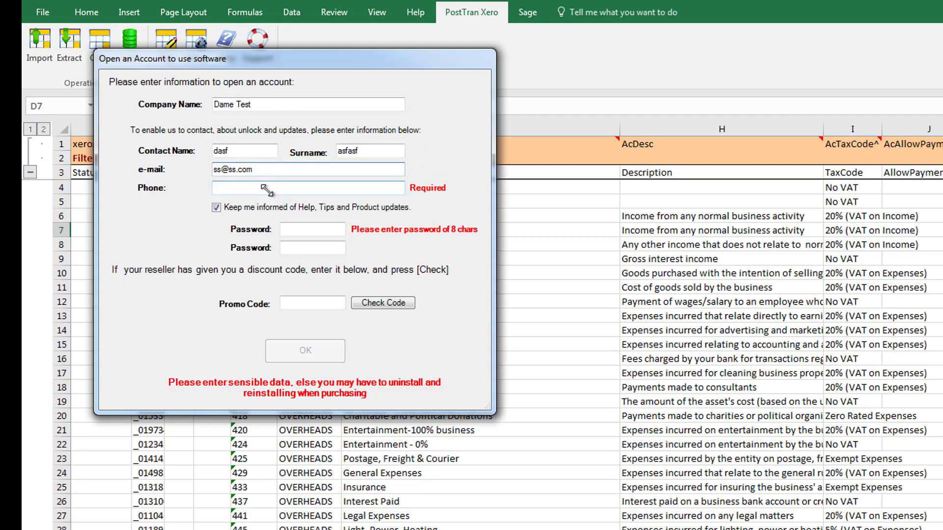
# Add the phone number and matching passwords, submit the account, and dismiss the confirmation
pyautogui.click(256, 189)
pyautogui.write('623623623')
pyautogui.click(288, 229)
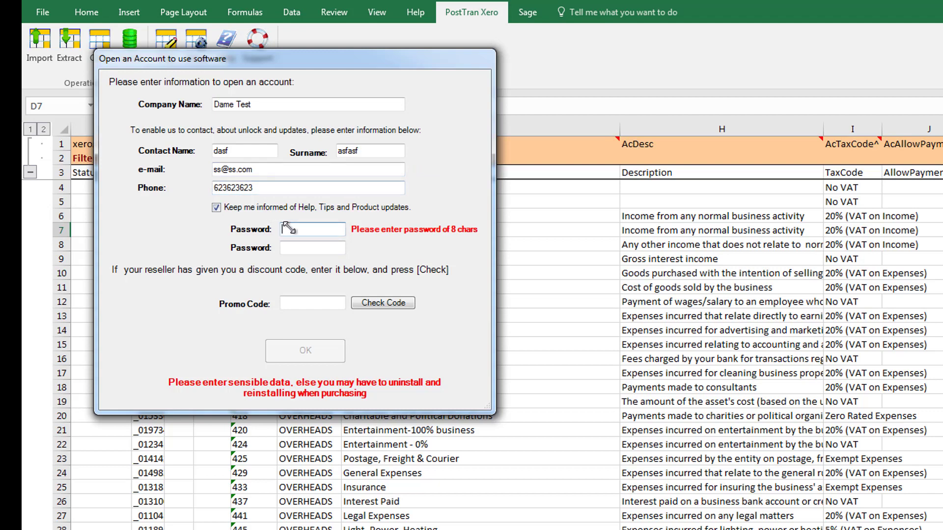
pyautogui.write('********')
pyautogui.press('Tab')
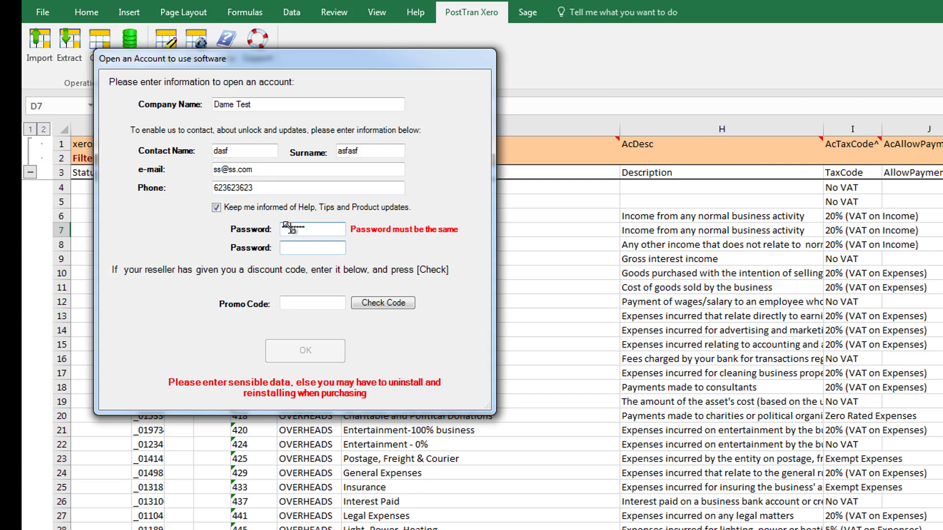
pyautogui.write('*')
pyautogui.click(299, 350)
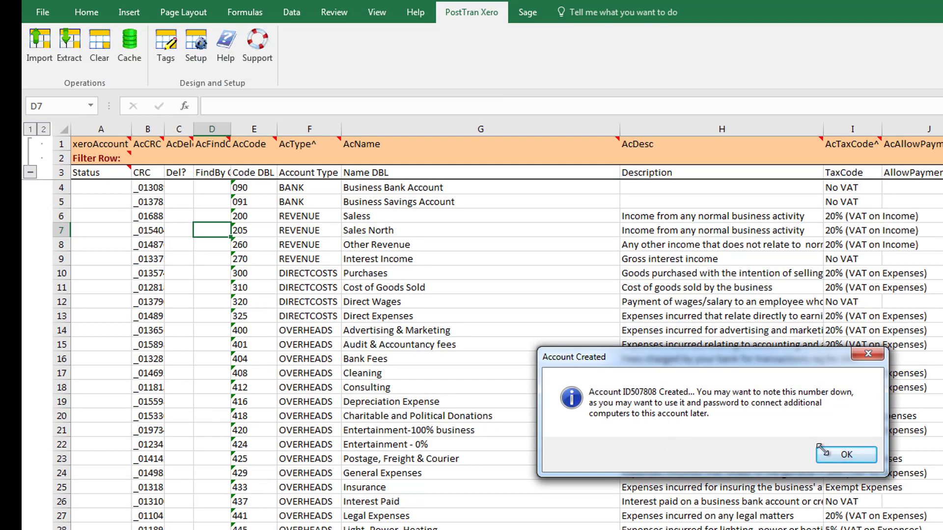
pyautogui.click(844, 453)
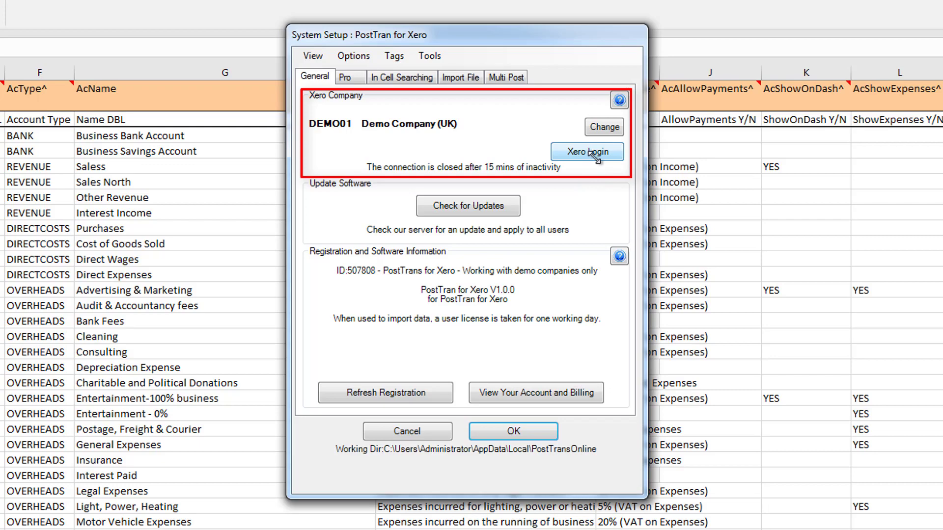
# Change the Xero company to DEMO01, Demo Company (UK)
pyautogui.click(602, 127)
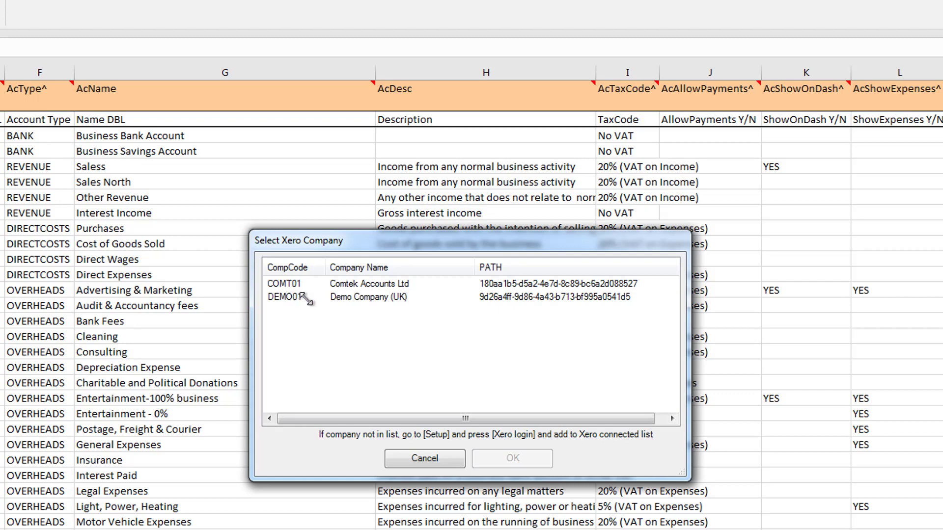
pyautogui.doubleClick(290, 297)
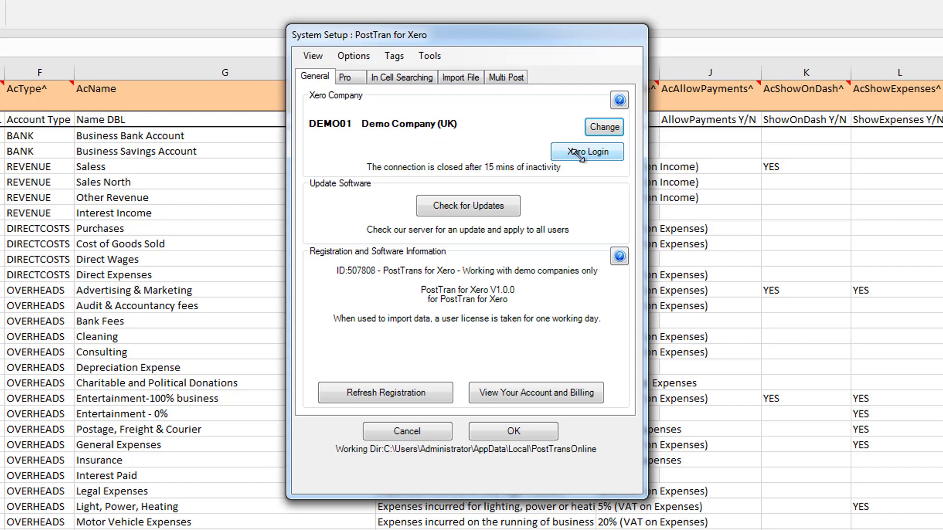
# Log in to Xero again, reselect DEMO01 Demo Company (UK), and close System Setup with OK
pyautogui.click(600, 152)
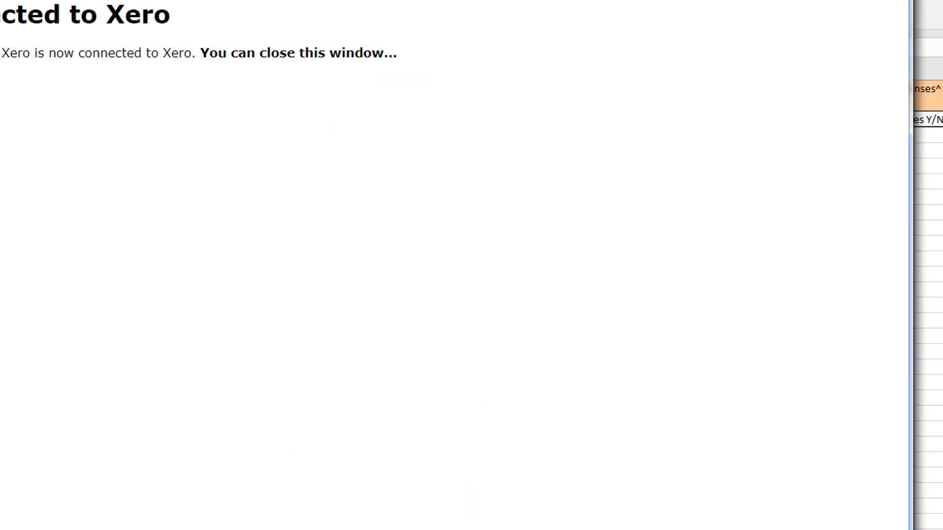
pyautogui.click(393, 297)
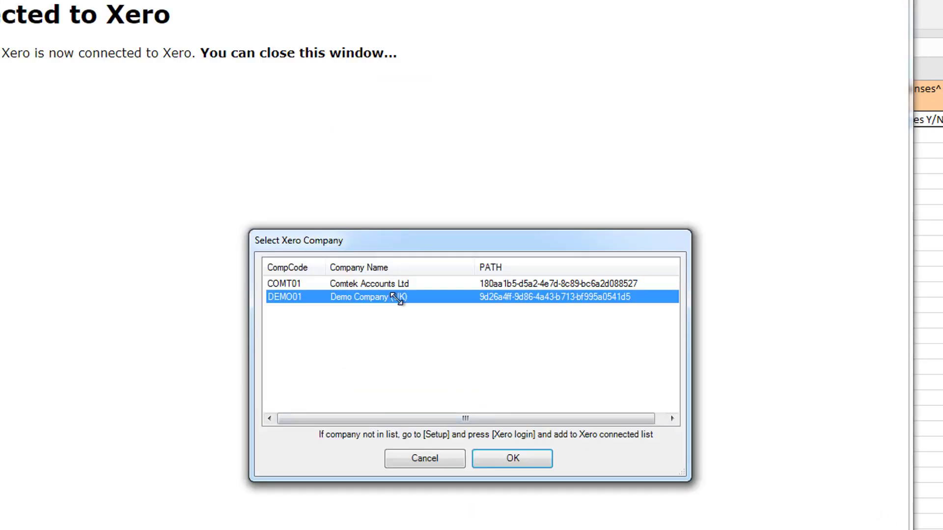
pyautogui.doubleClick(396, 298)
pyautogui.click(511, 432)
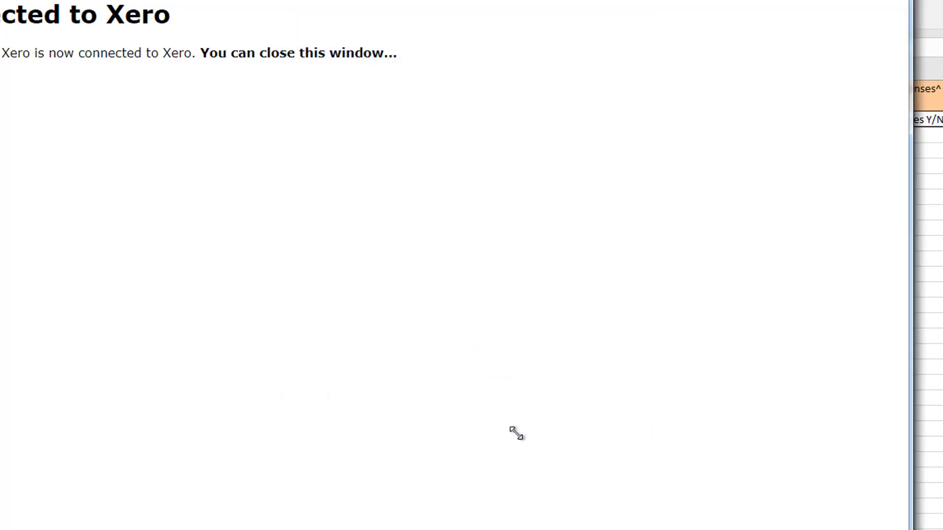